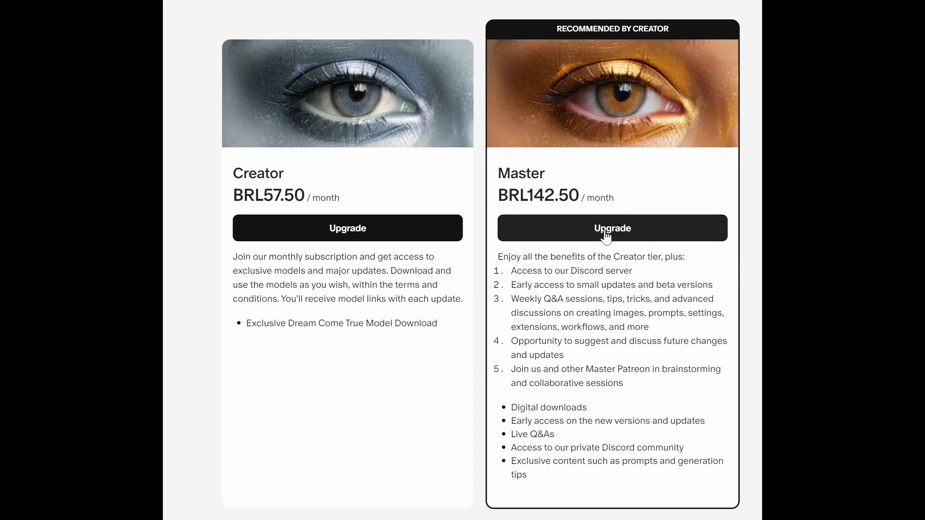
# Start upgrading to the Master membership tier on the Patreon pricing page
pyautogui.click(605, 233)
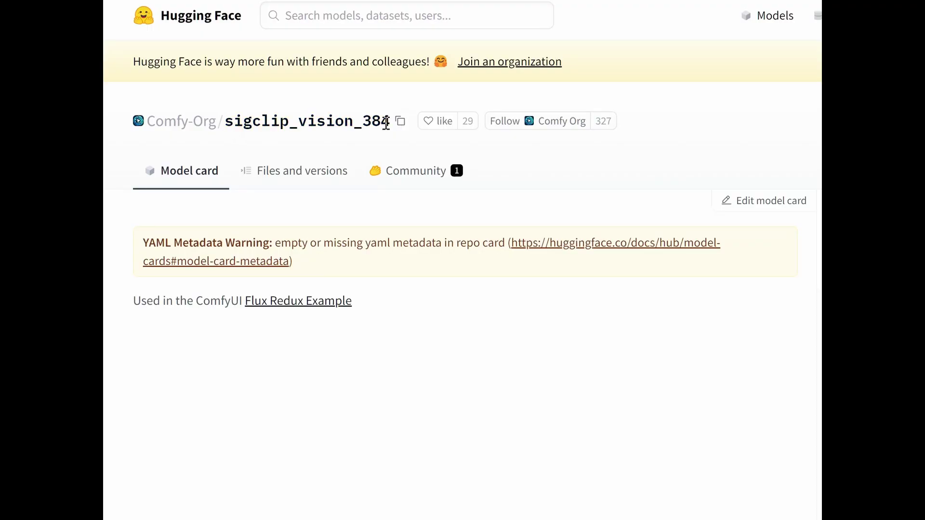
# Browse the sigclip_vision_384 and FLUX.1-Redux-dev file lists, then select the CR Conditioning Mixer node
pyautogui.click(310, 182)
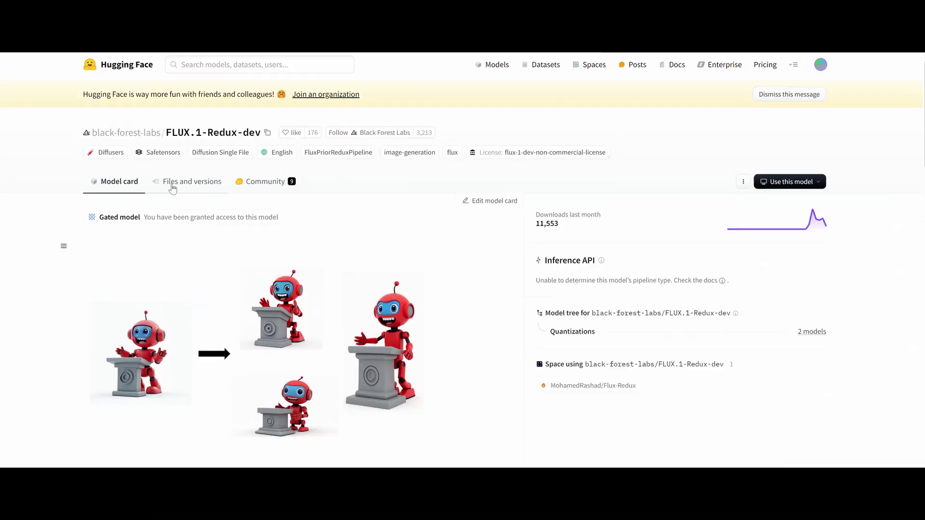
pyautogui.click(172, 187)
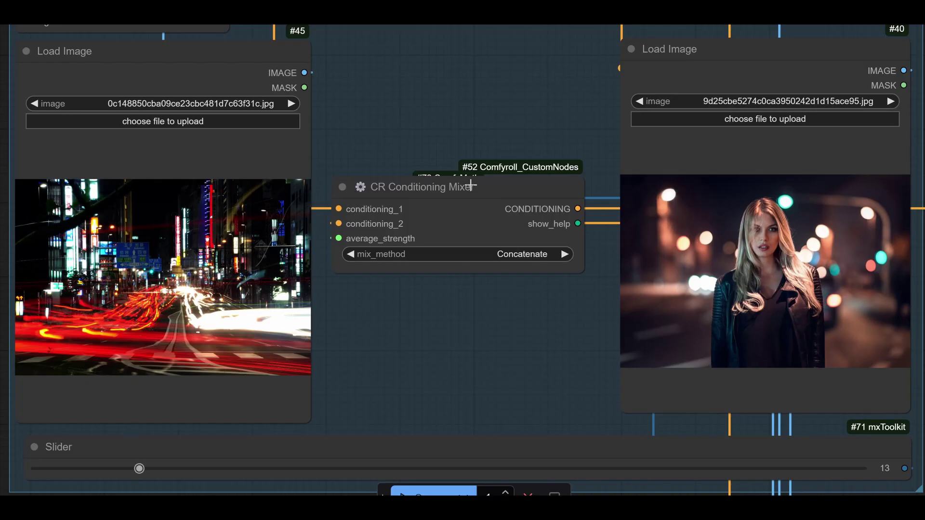
pyautogui.click(548, 203)
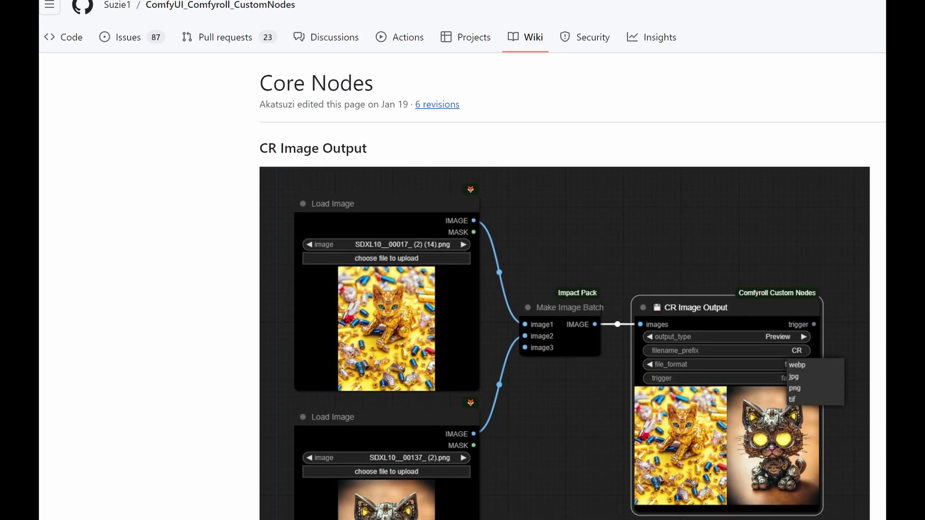
# Scroll the Core Nodes wiki past CR Image Output down to the CR Conditioning Mixer section
pyautogui.scroll(-5, 463, 260)
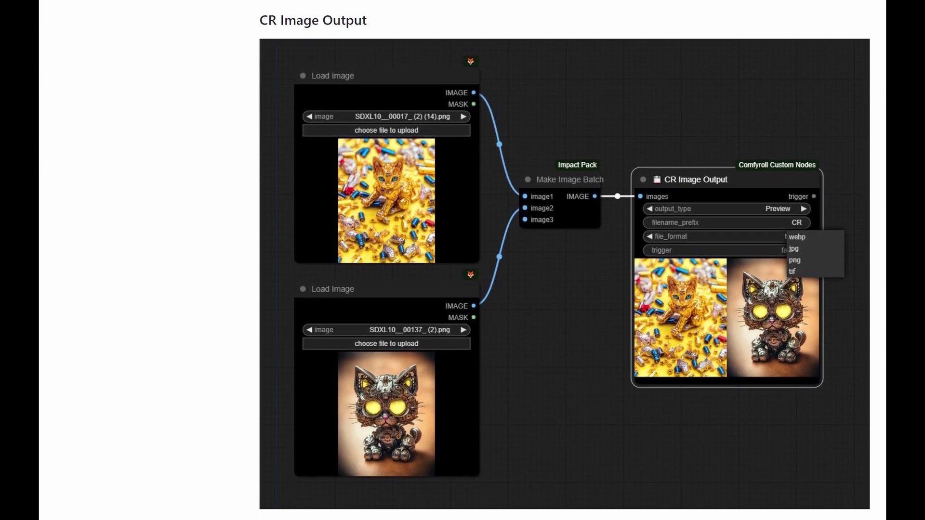
pyautogui.scroll(-8, 463, 260)
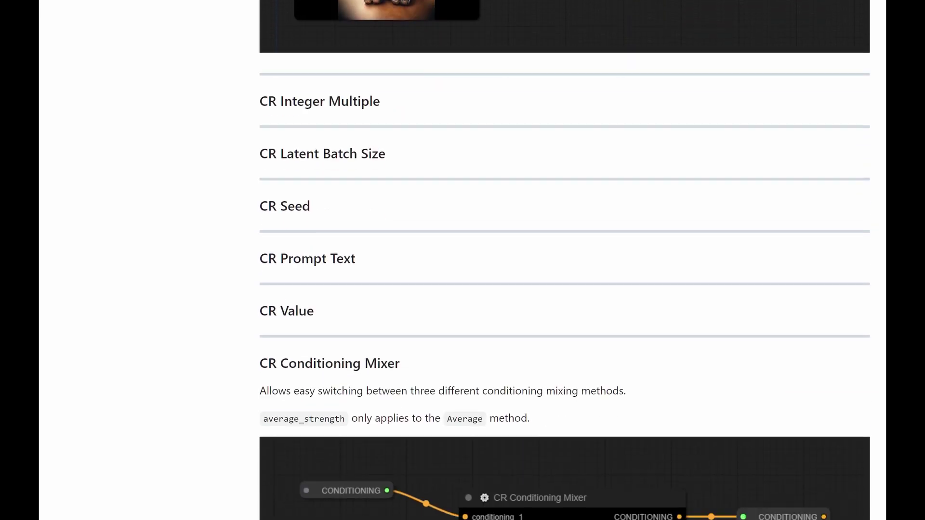
pyautogui.scroll(-3, 565, 261)
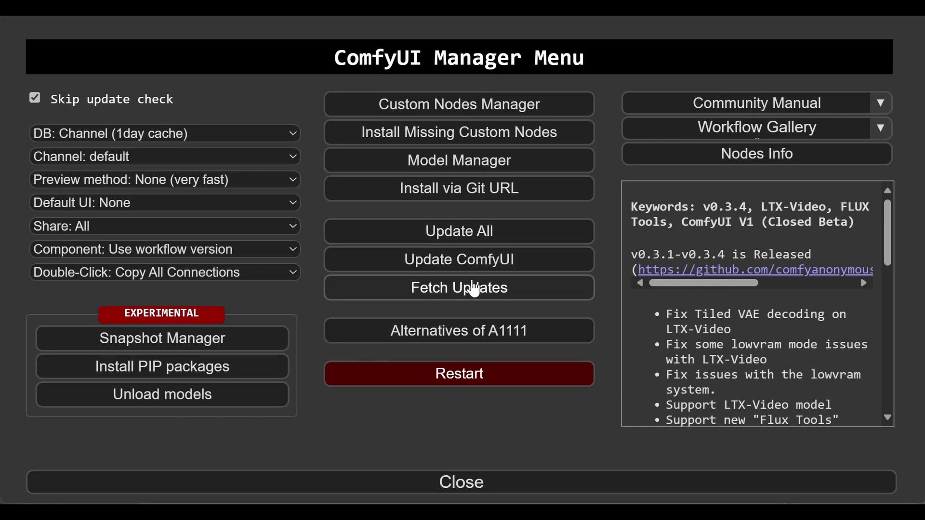
# Fetch custom node updates and search the Custom Nodes Manager for 'Comfyroll'
pyautogui.click(473, 289)
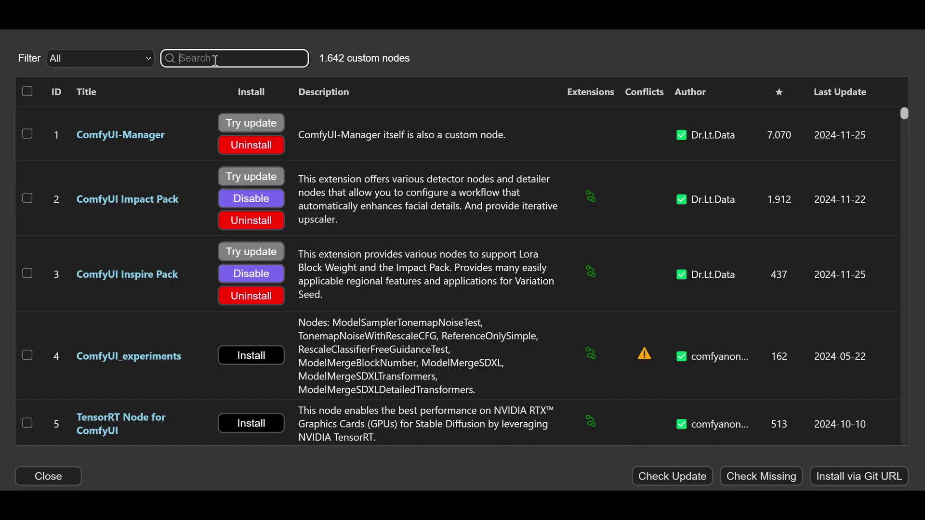
pyautogui.write('Comfyroll')
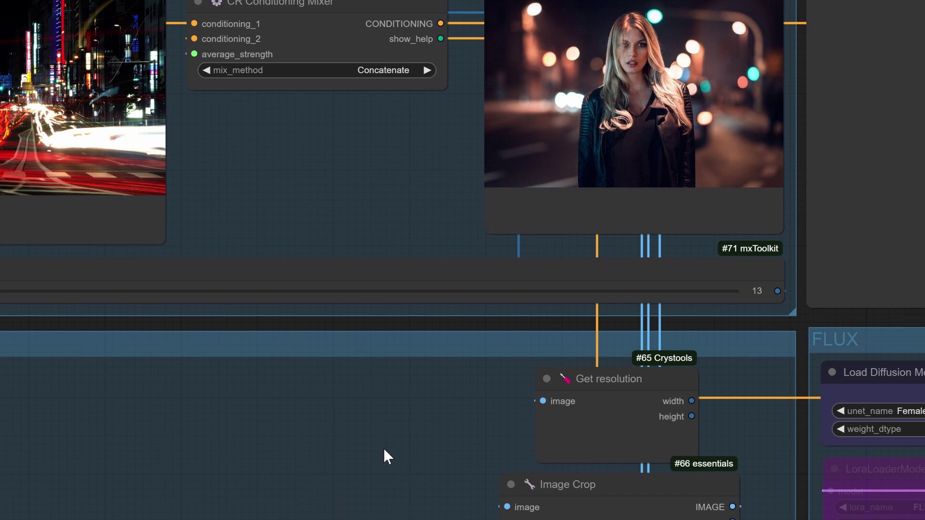
# Pan and zoom around the graph to bring the FLUX group and Load Image nodes into view
pyautogui.moveTo(384, 455); pyautogui.dragTo(35, 181)
pyautogui.scroll(-10, 484, 371)
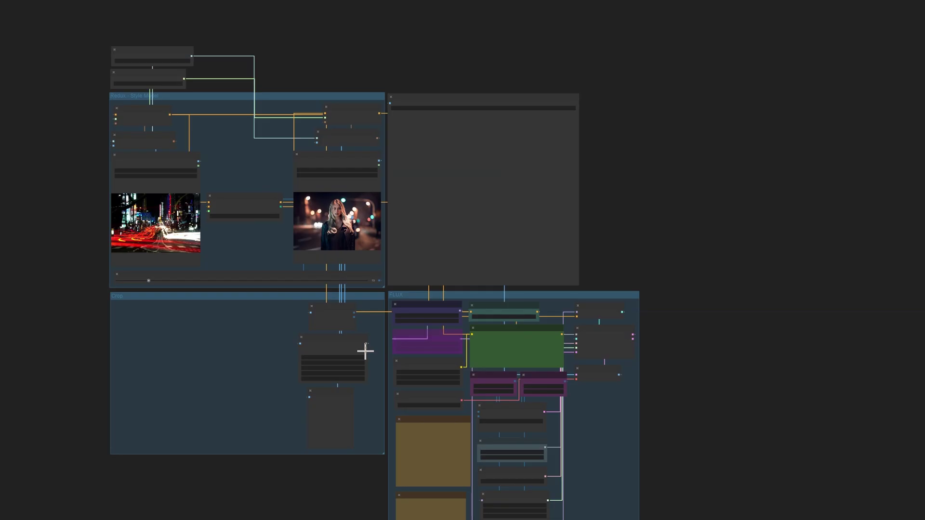
pyautogui.scroll(3, 419, 352)
pyautogui.moveTo(801, 347); pyautogui.dragTo(793, 247)
pyautogui.scroll(6, 737, 282)
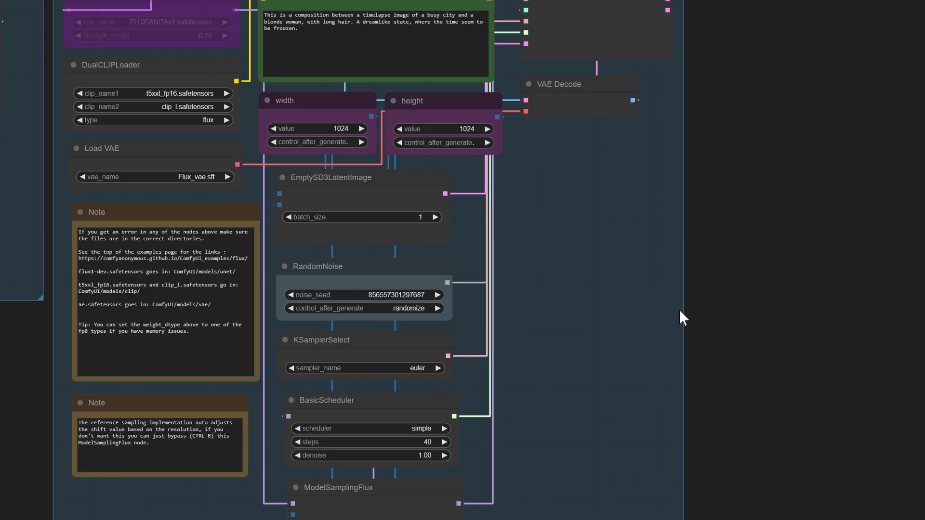
pyautogui.moveTo(680, 310); pyautogui.dragTo(866, 261)
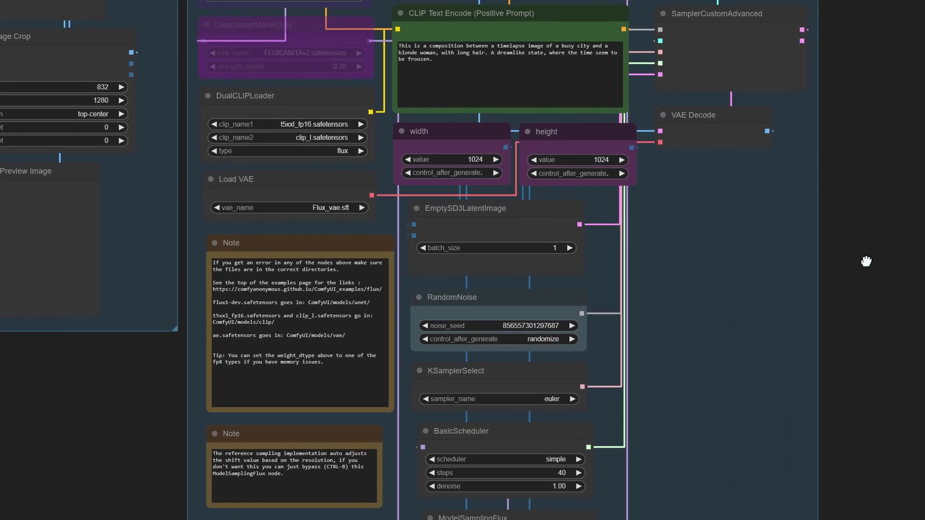
pyautogui.scroll(-2, 190, 233)
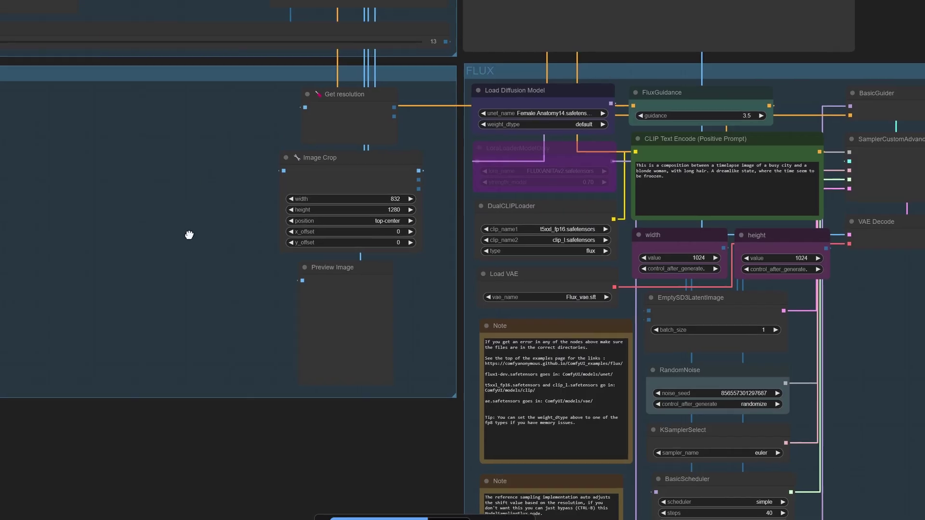
pyautogui.moveTo(189, 233); pyautogui.dragTo(67, 376)
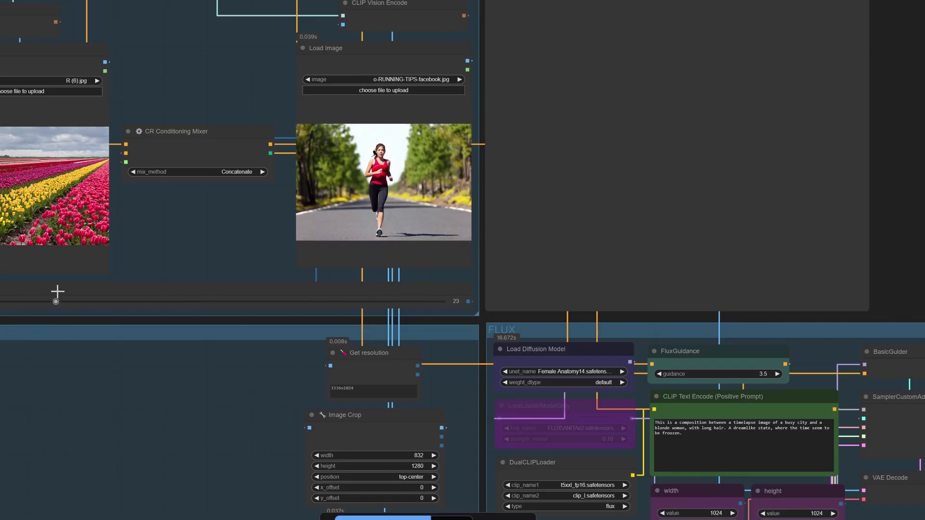
# Raise the blend slider to 27 and rewrite the prompt as 'This is a high resolution image of a woman running…'
pyautogui.moveTo(58, 291); pyautogui.dragTo(73, 292)
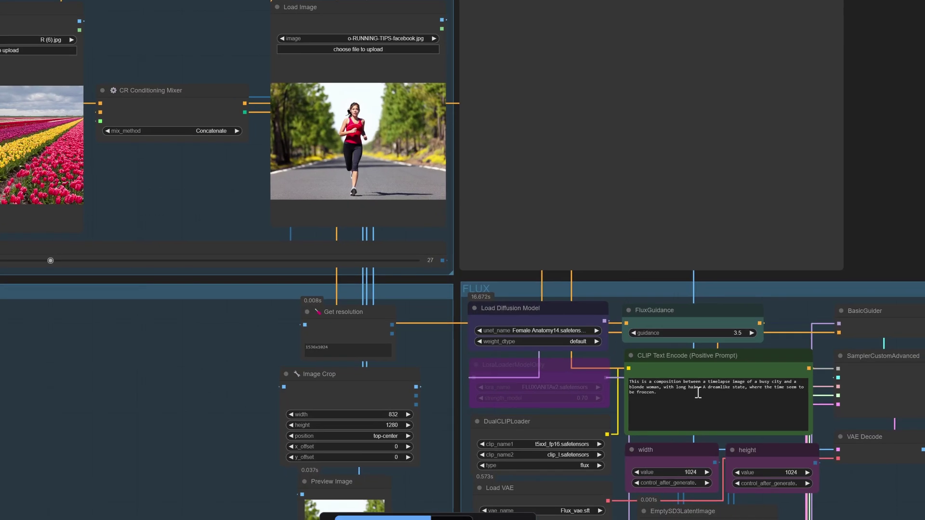
pyautogui.hotkey('ctrl', 'a')
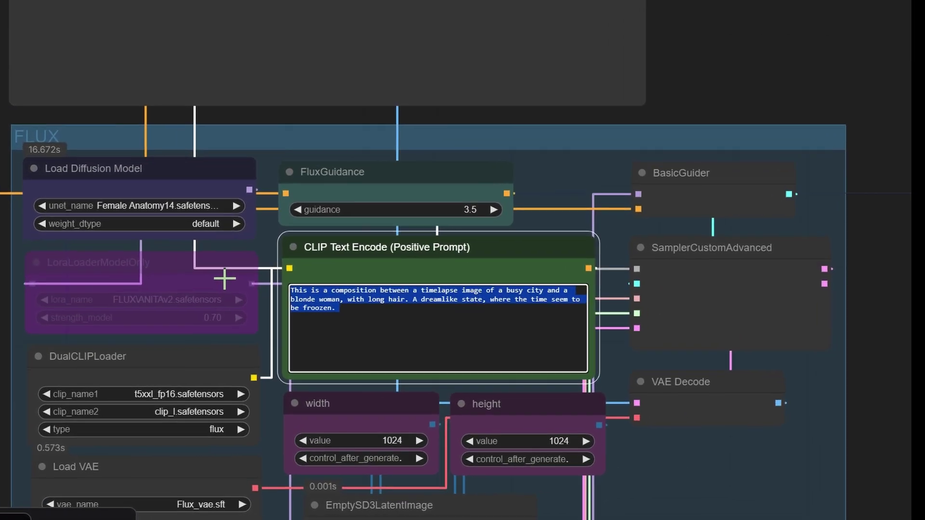
pyautogui.write('This is a')
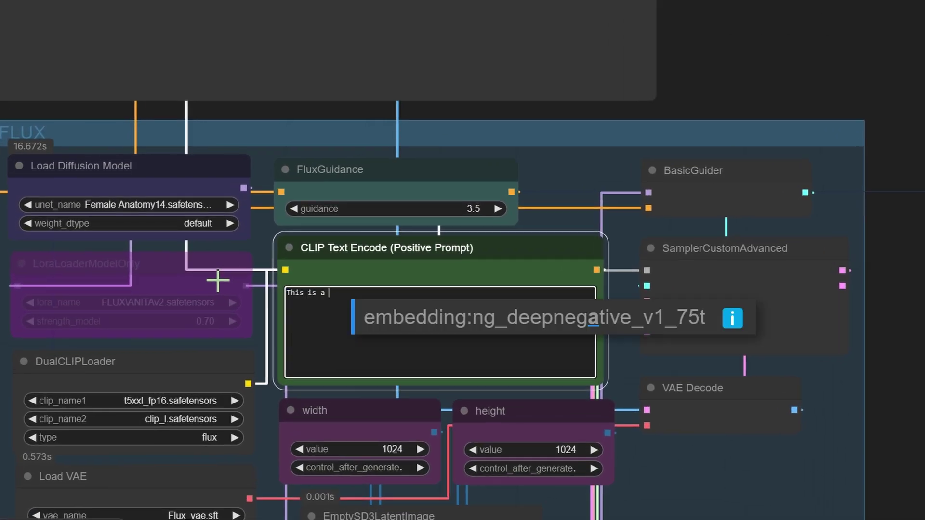
pyautogui.press('Escape')
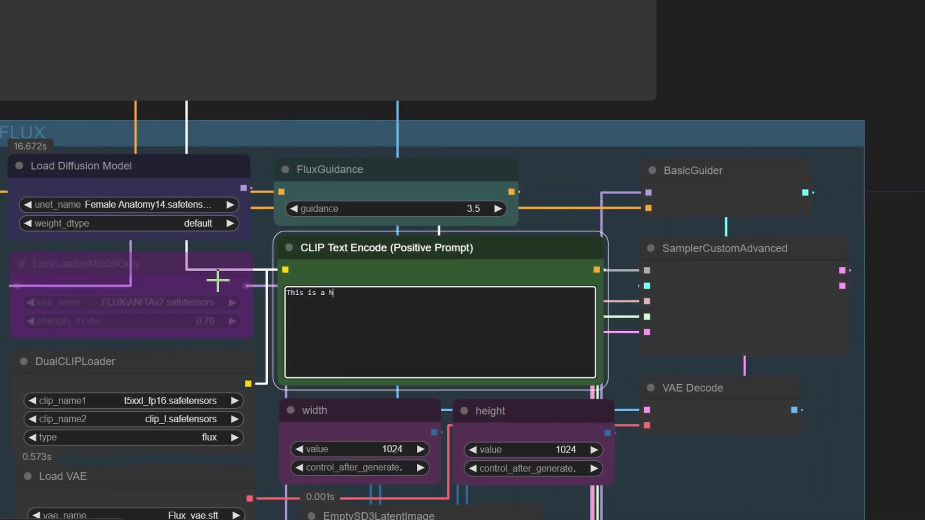
pyautogui.write('high resolution image of a woman')
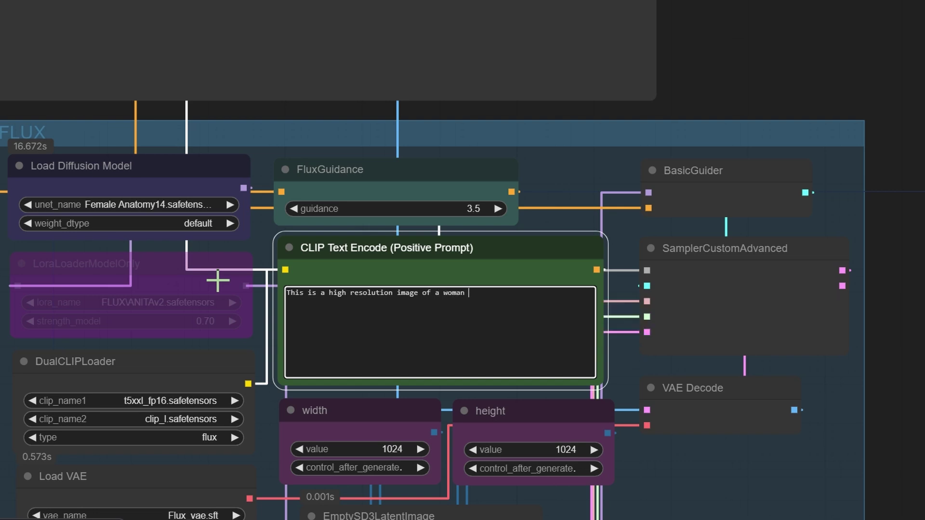
pyautogui.write('  running nearb')
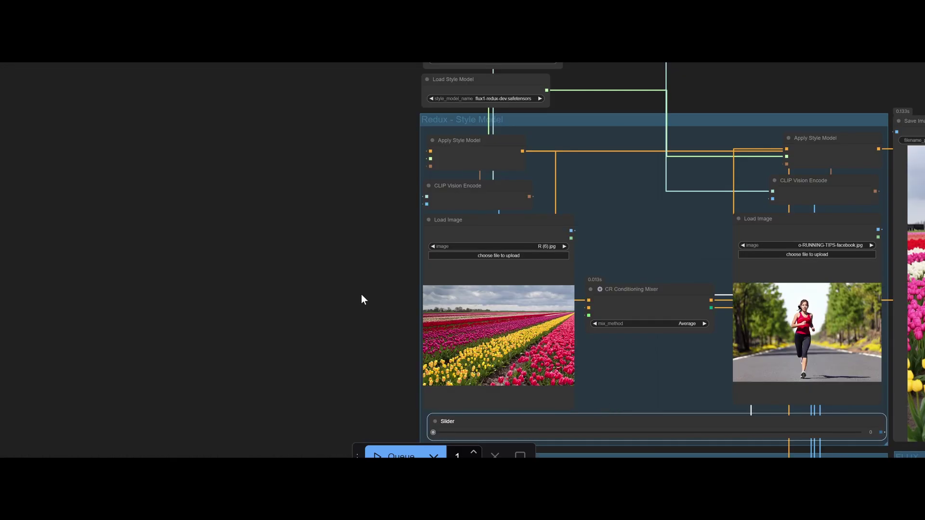
pyautogui.moveTo(362, 299); pyautogui.dragTo(50, 258)
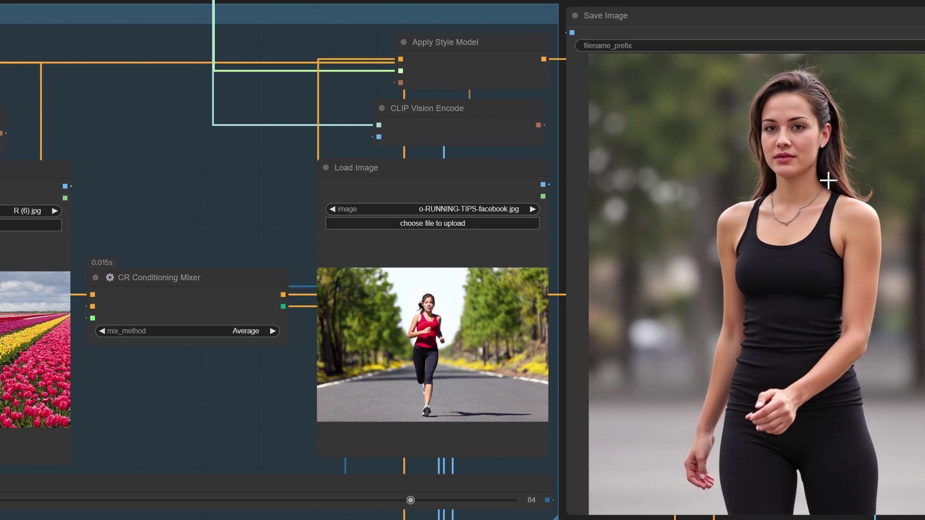
pyautogui.scroll(4, 635, 278)
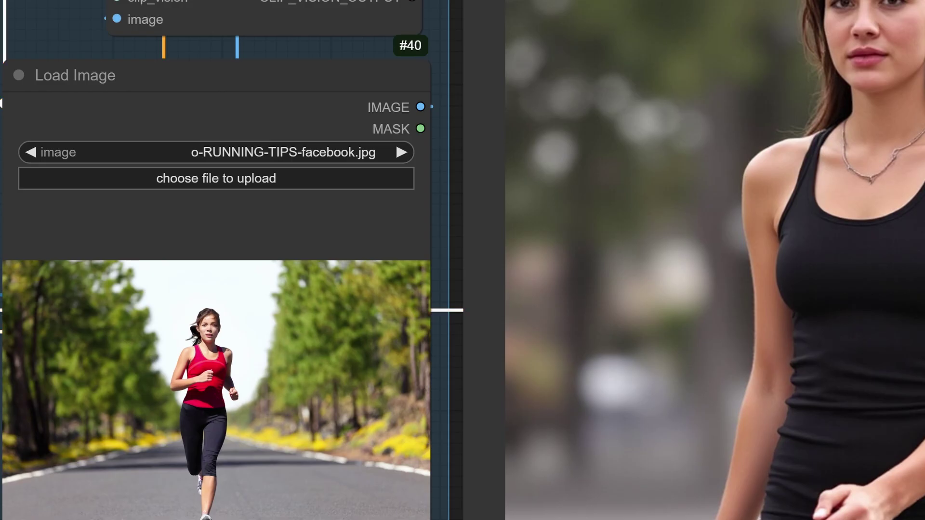
pyautogui.scroll(-5, 462, 260)
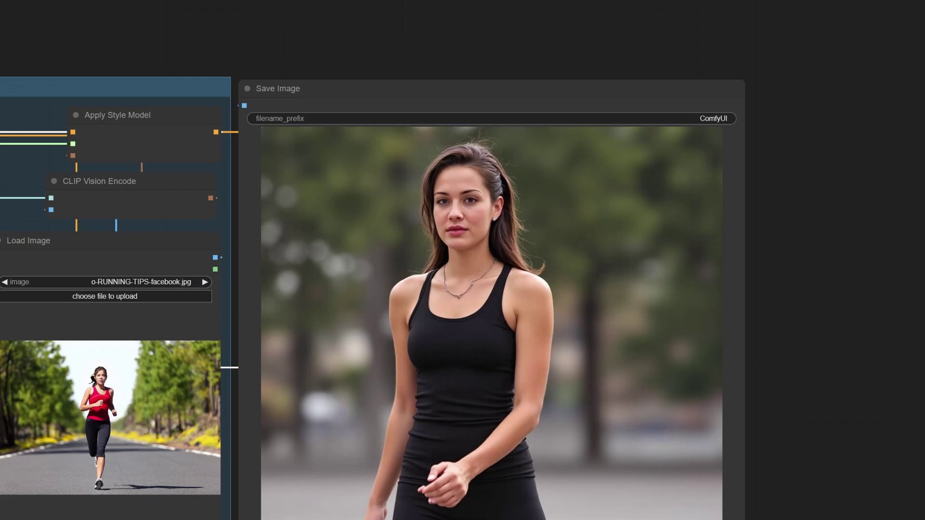
pyautogui.moveTo(60, 31); pyautogui.dragTo(338, 0)
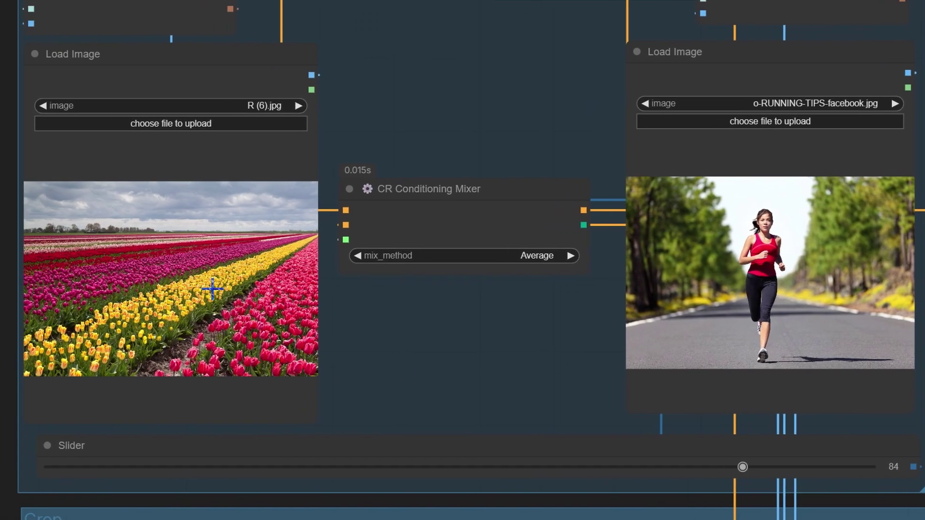
# Lower the blend slider from 84 to 14 and keep the conditioning mix method at Average
pyautogui.click(281, 282)
pyautogui.click(817, 248)
pyautogui.moveTo(791, 468); pyautogui.dragTo(202, 469)
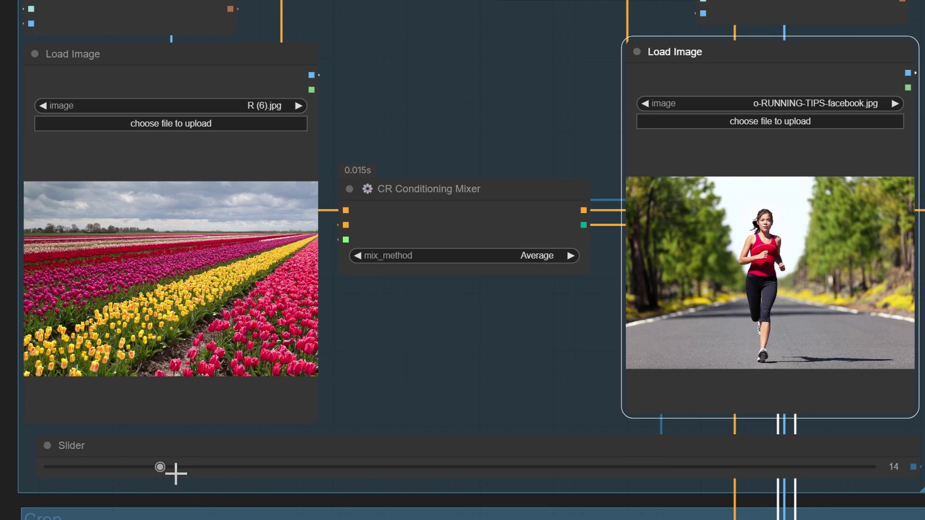
pyautogui.click(533, 257)
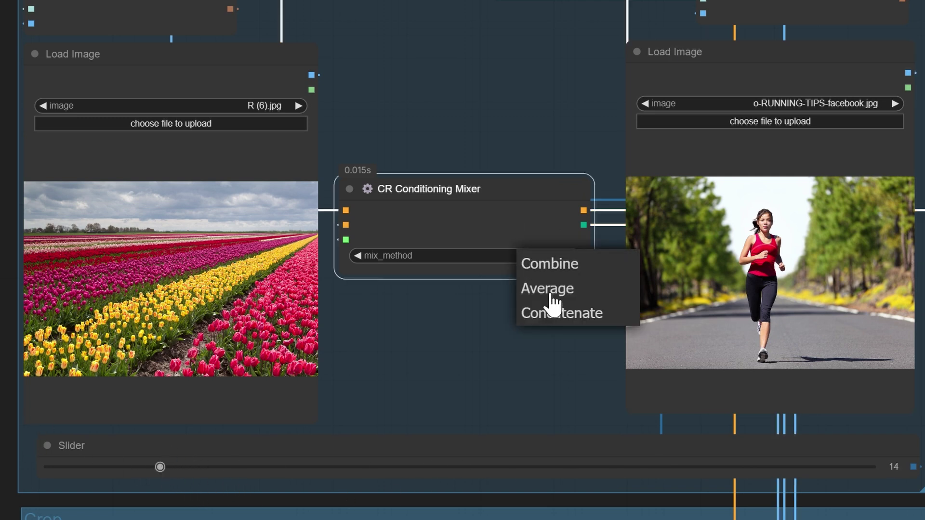
pyautogui.click(553, 289)
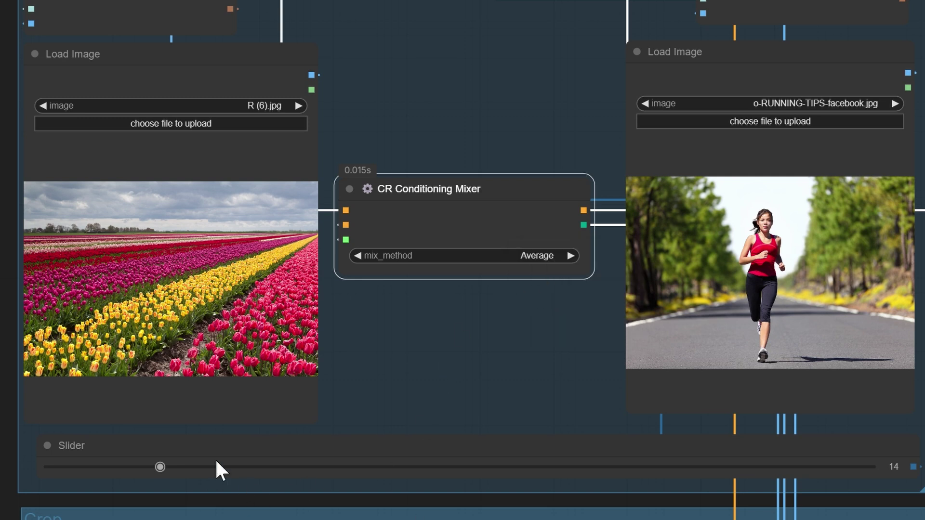
pyautogui.click(157, 458)
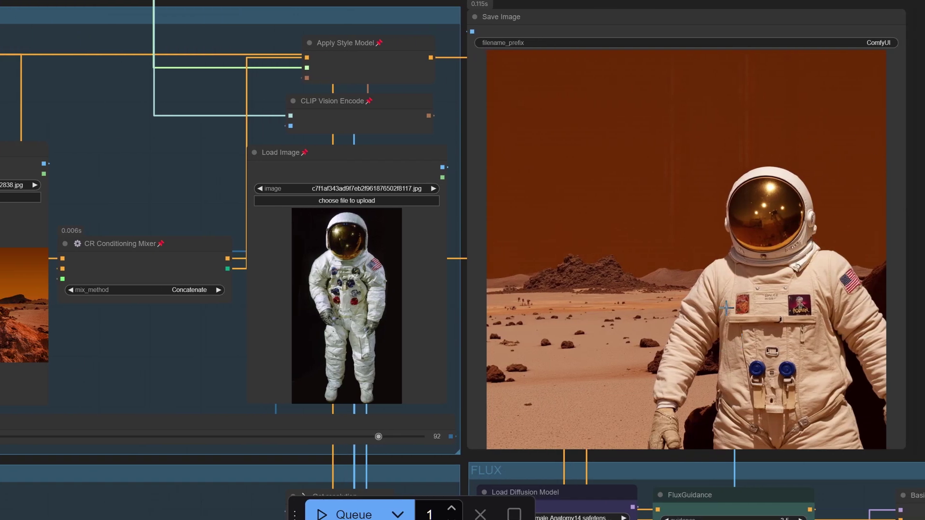
# Zoom into the Save Image preview, then zoom back out and pan across the workflow
pyautogui.scroll(6, 881, 203)
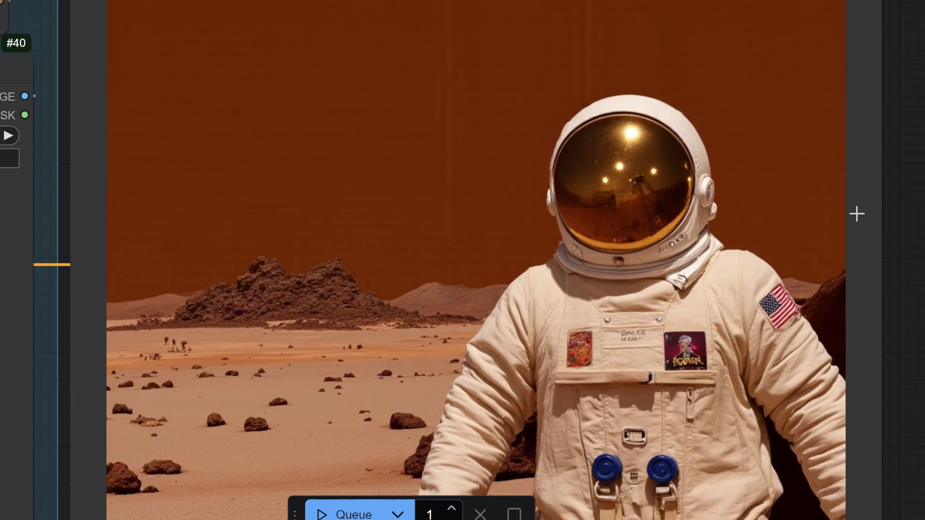
pyautogui.scroll(-3, 912, 289)
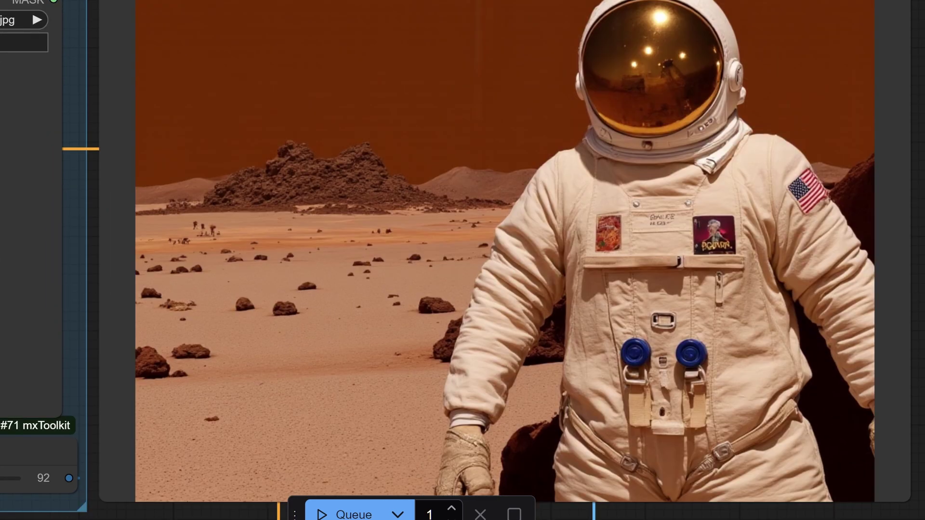
pyautogui.hscroll(-2, 462, 260)
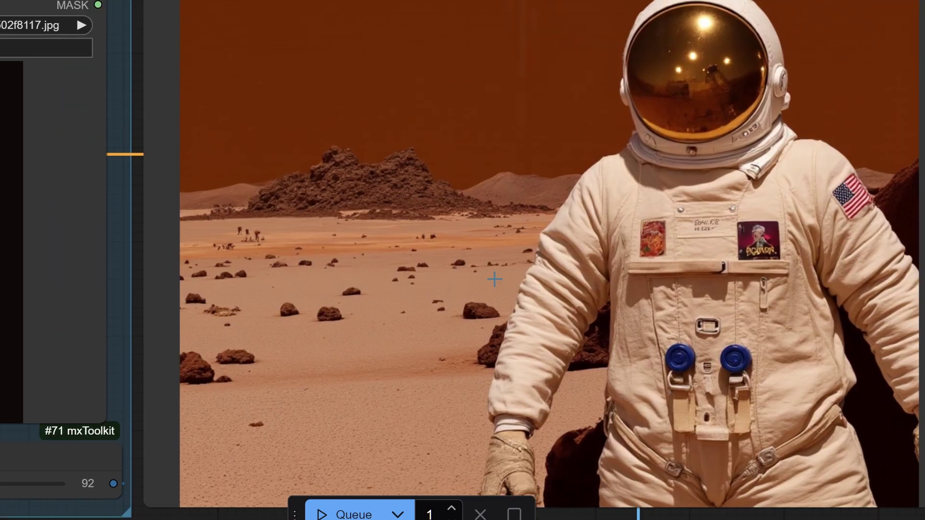
pyautogui.scroll(-6, 503, 288)
pyautogui.scroll(-6, 503, 287)
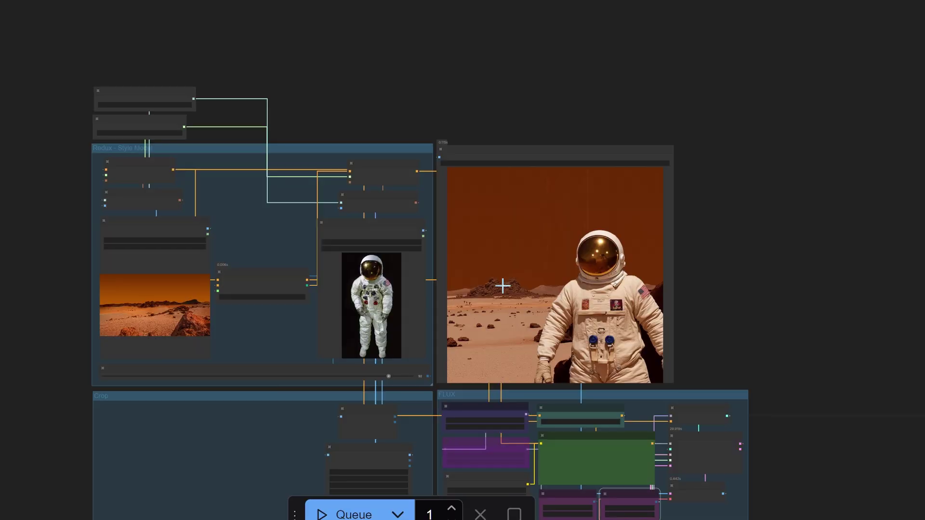
pyautogui.moveTo(283, 78); pyautogui.dragTo(368, 66)
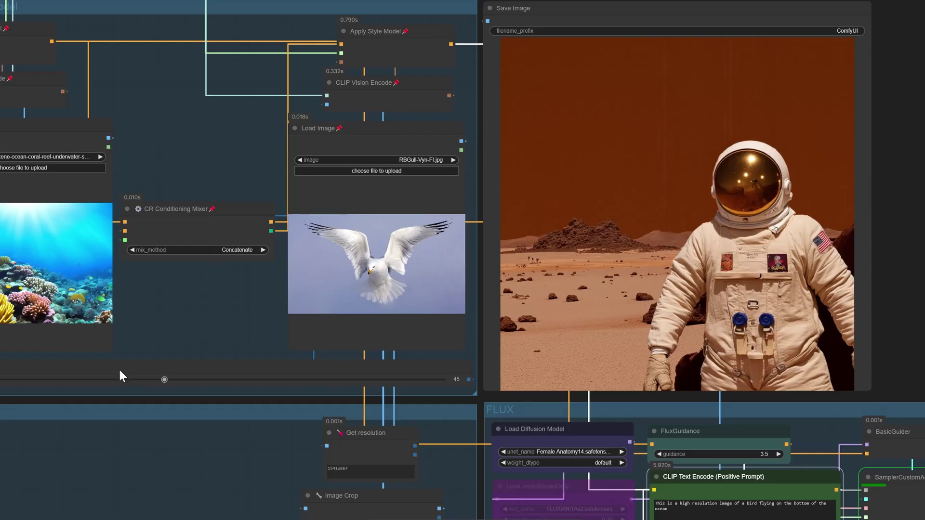
# Set the blend slider to 43, highlight the prompt's ocean-bottom phrase, and view the generated seagull
pyautogui.moveTo(173, 383); pyautogui.dragTo(126, 383)
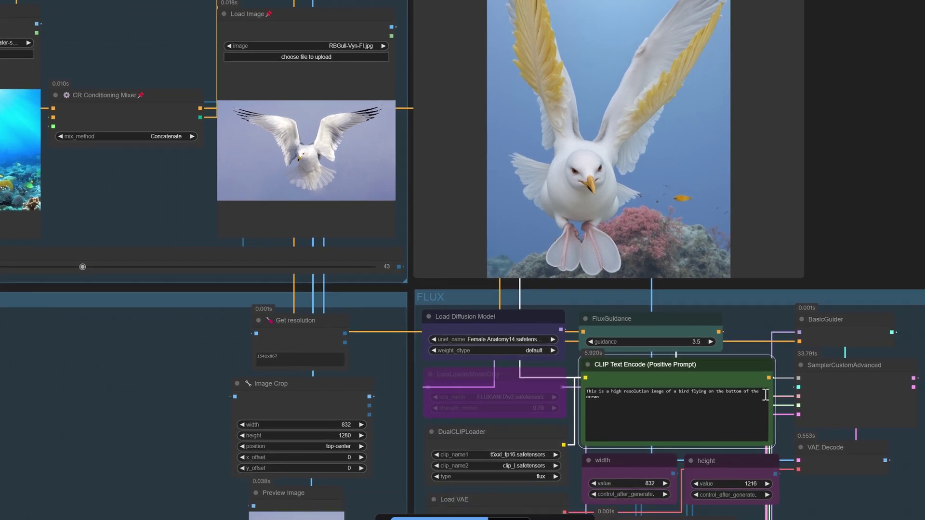
pyautogui.scroll(10, 766, 395)
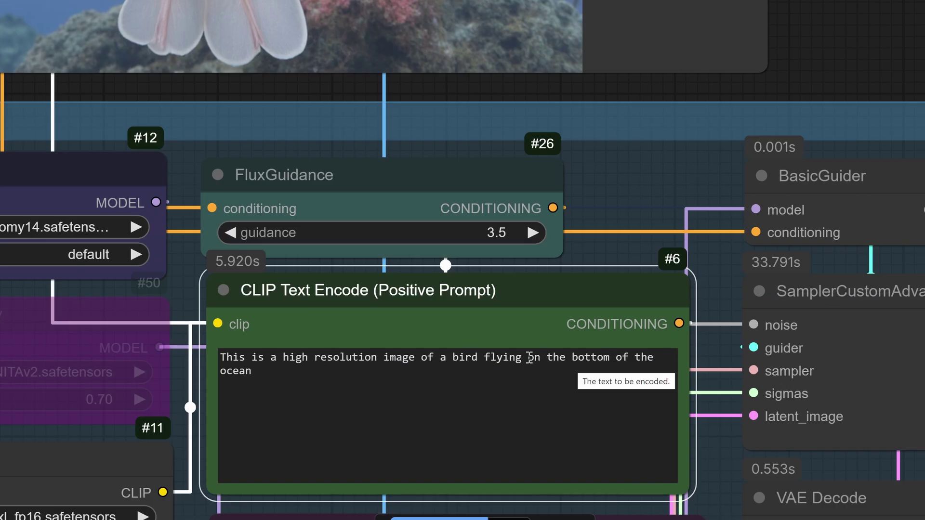
pyautogui.moveTo(481, 356); pyautogui.dragTo(598, 388)
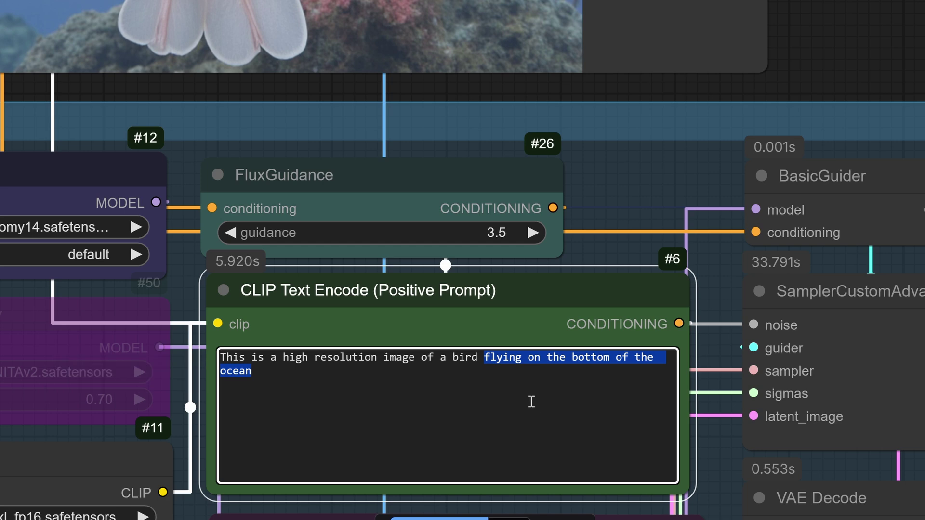
pyautogui.moveTo(809, 85); pyautogui.dragTo(876, 371)
pyautogui.scroll(-2, 873, 141)
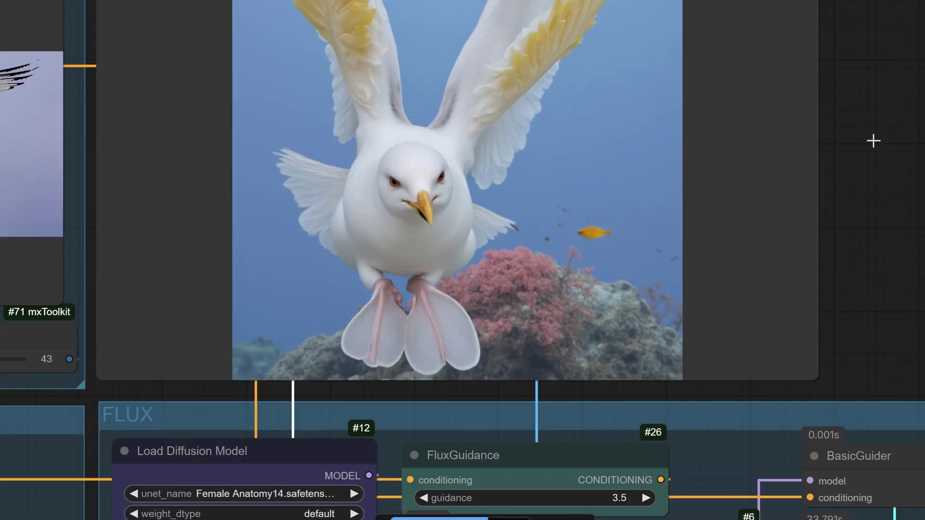